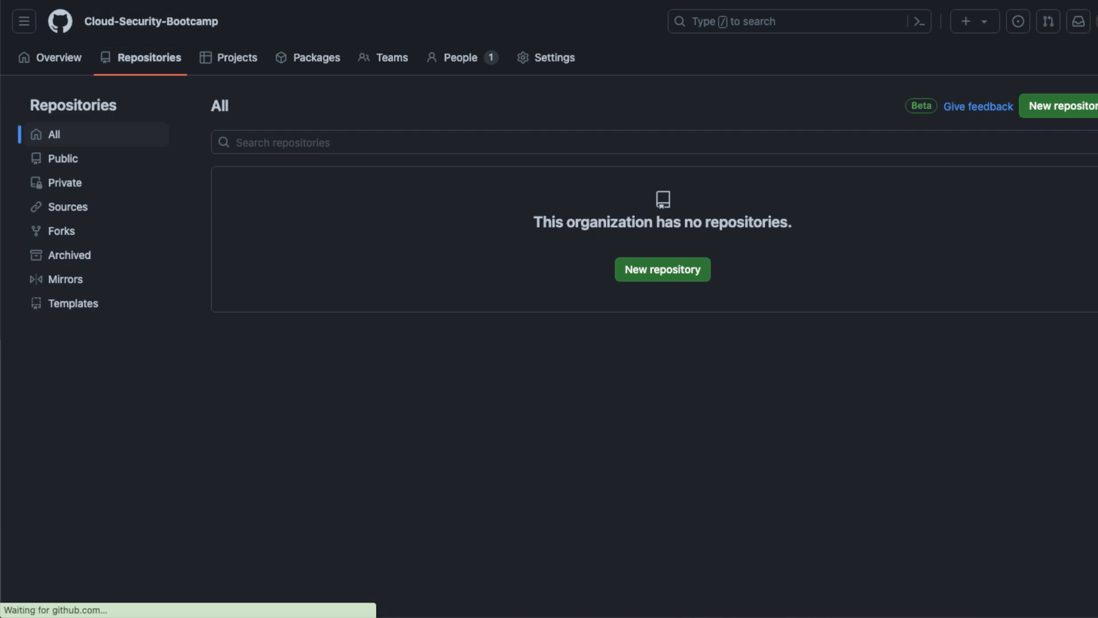
Step: Switch the dashboard context to the personal account and open the aws-scp-best-practice-policies repository
{"action": "left_click", "coordinate": [75, 78]}
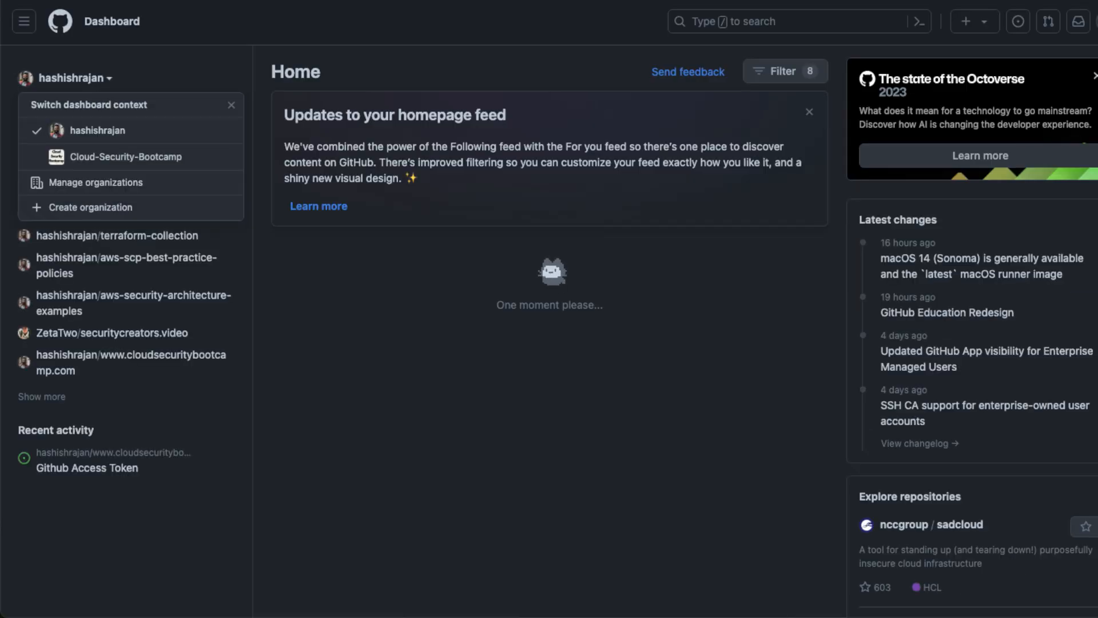
{"action": "left_click", "coordinate": [97, 130]}
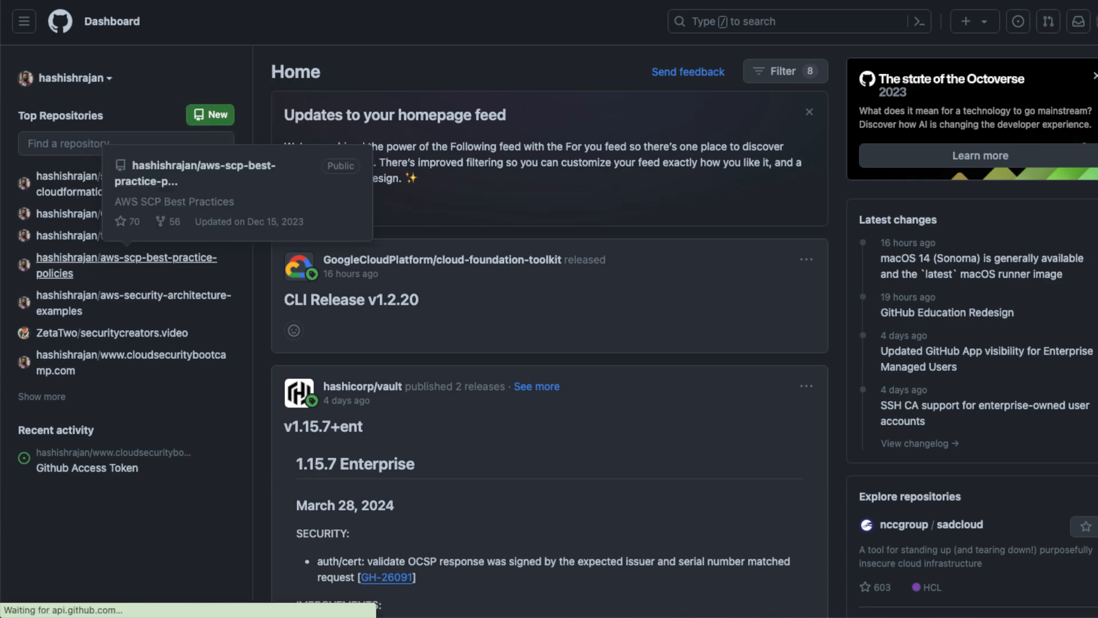
{"action": "left_click", "coordinate": [127, 259]}
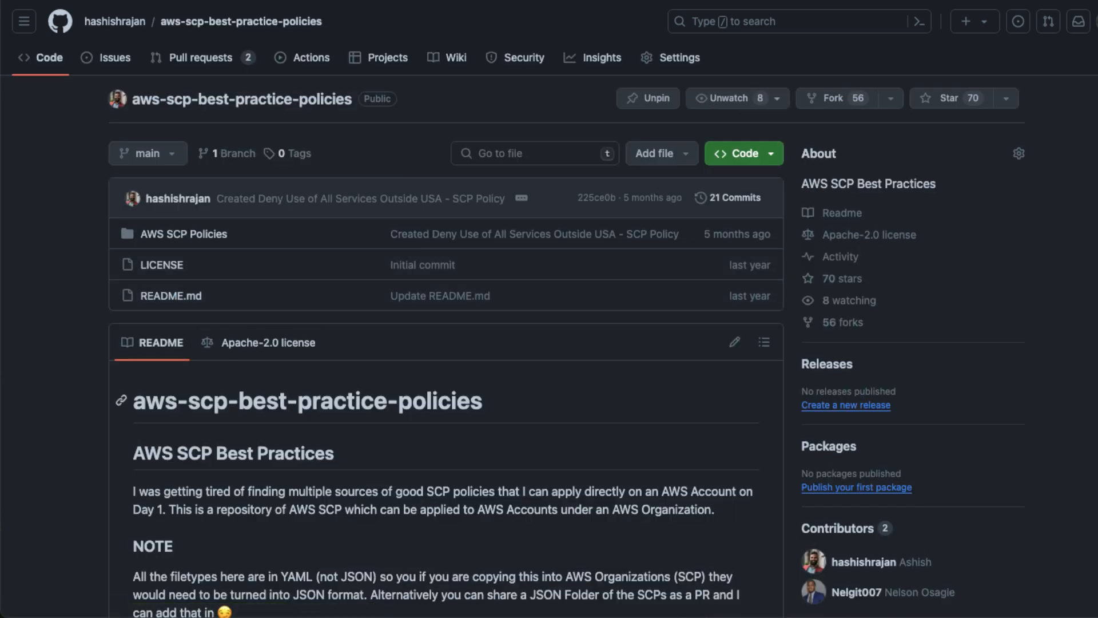
Step: Look through the repository's README and AWS SCP Policies folder, and view its pull requests
{"action": "scroll", "coordinate": [286, 372], "scroll_direction": "down", "scroll_amount": 2}
{"action": "scroll", "coordinate": [549, 309], "scroll_direction": "up", "scroll_amount": 2}
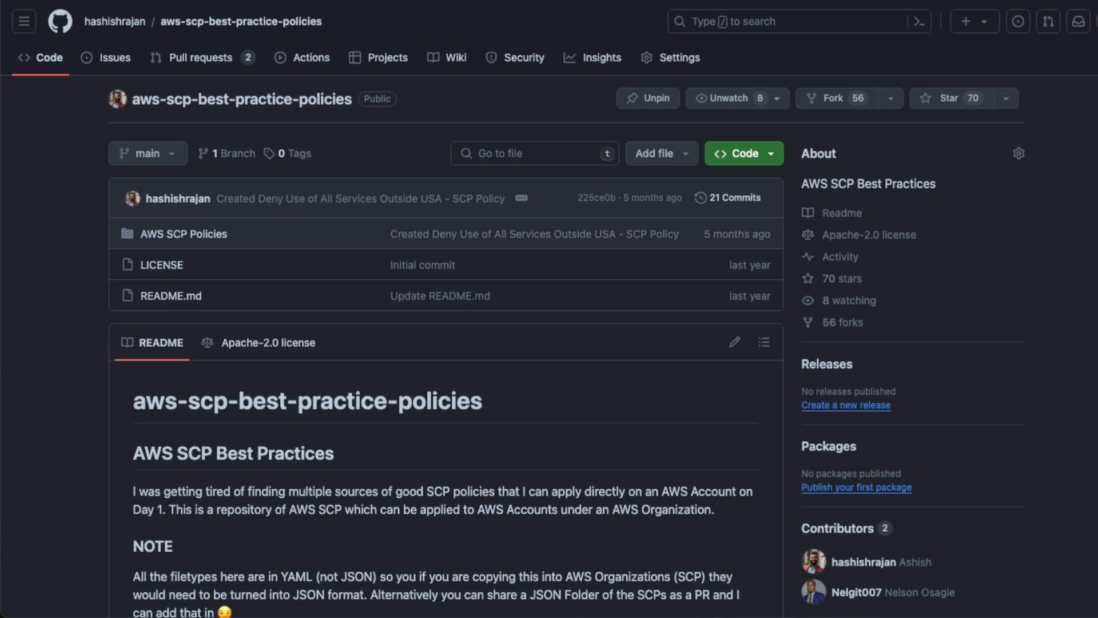
{"action": "left_click", "coordinate": [183, 234]}
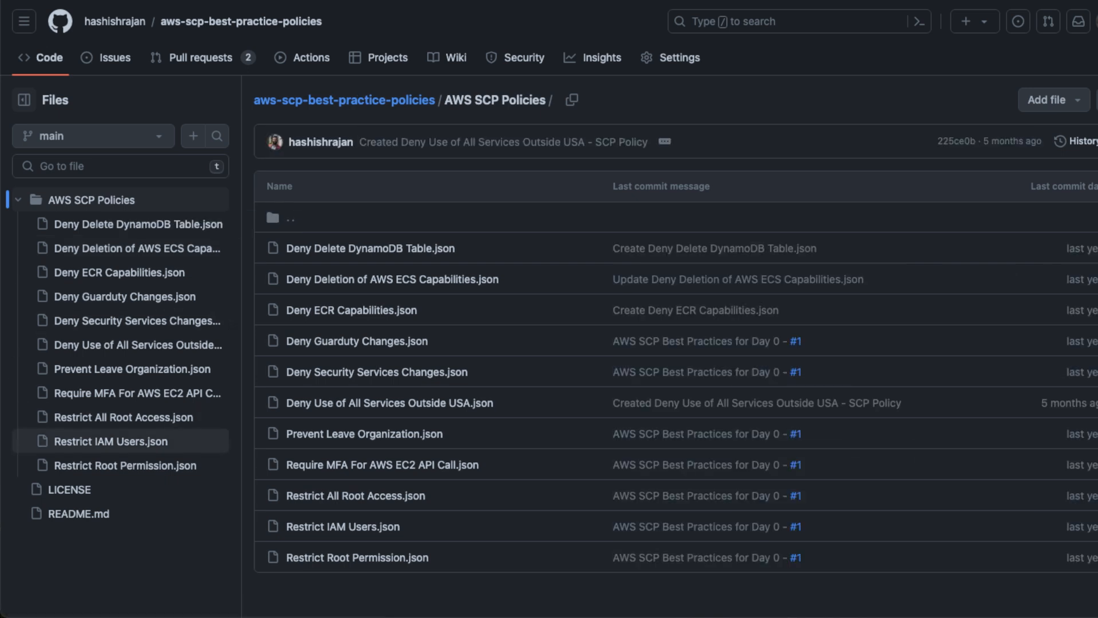
{"action": "scroll", "coordinate": [114, 412], "scroll_direction": "left", "scroll_amount": 5}
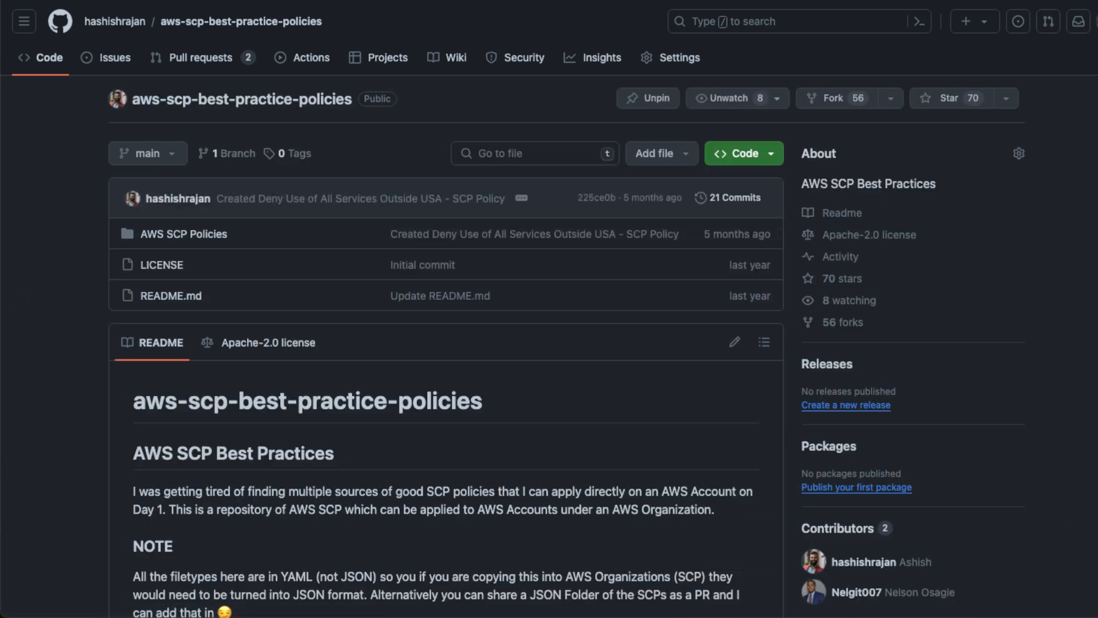
{"action": "left_click", "coordinate": [200, 57]}
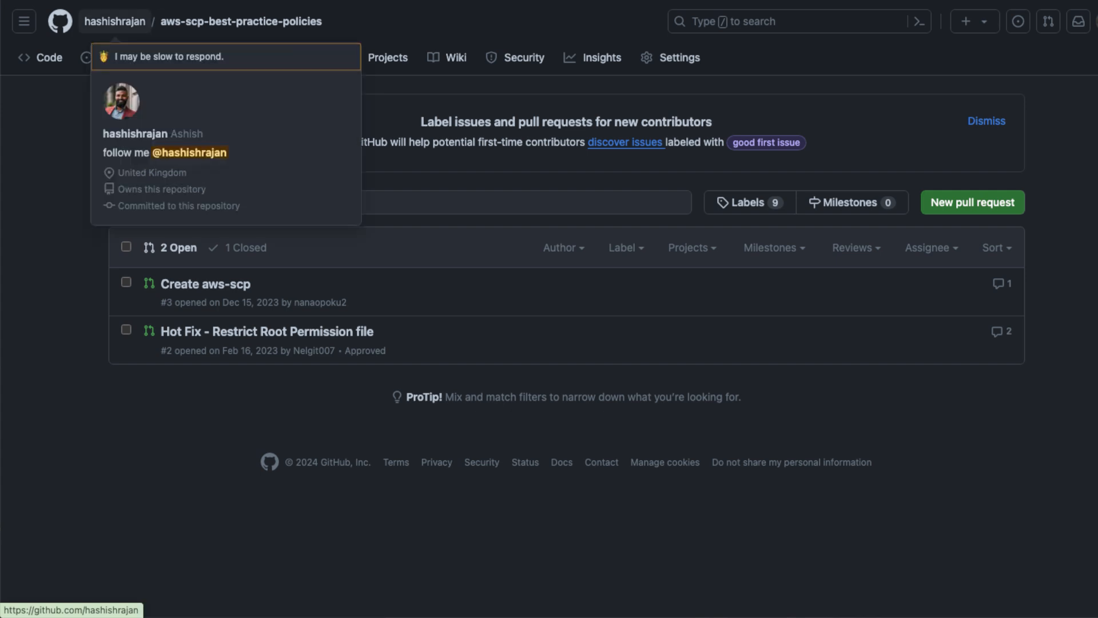
Step: Open the owner's full repository list and view the GHAS-Demo repository, returning to the list
{"action": "left_click", "coordinate": [115, 21]}
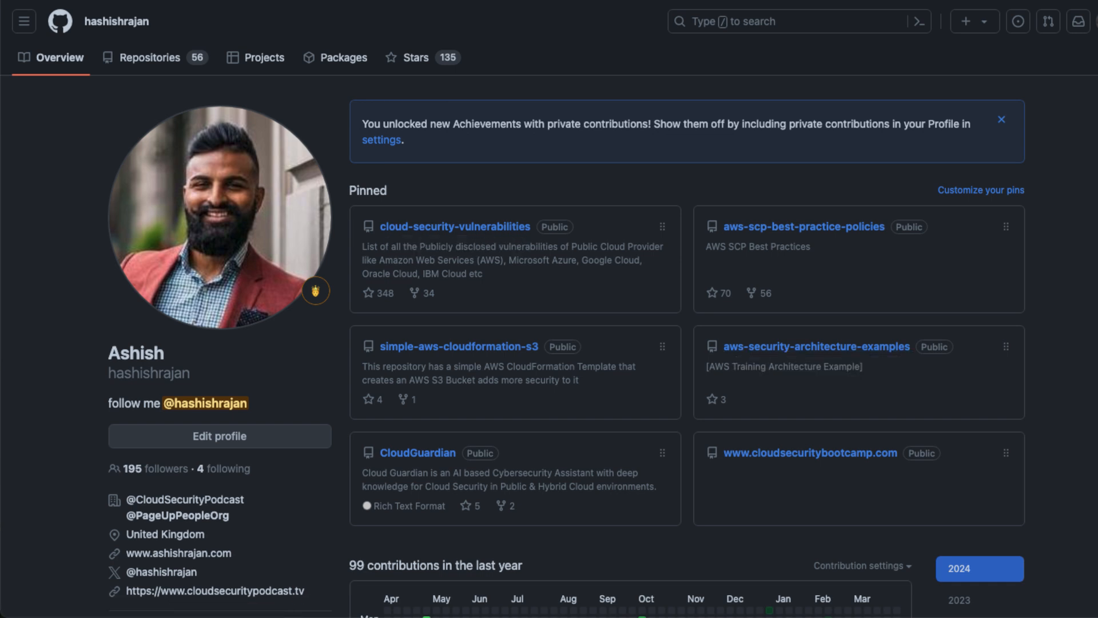
{"action": "left_click", "coordinate": [150, 57]}
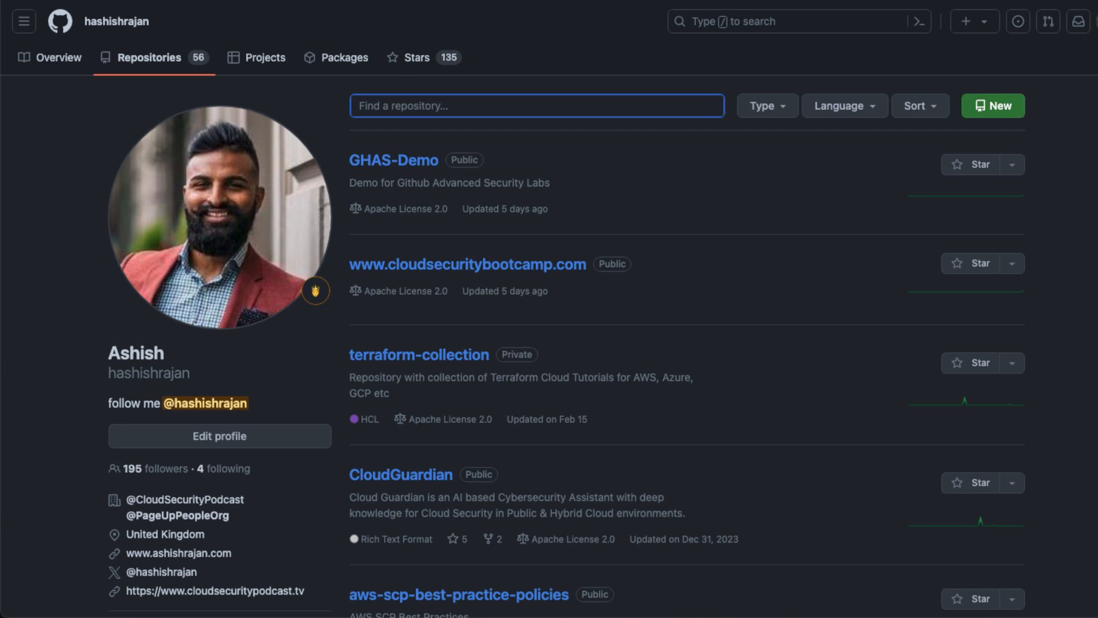
{"action": "left_click", "coordinate": [394, 160]}
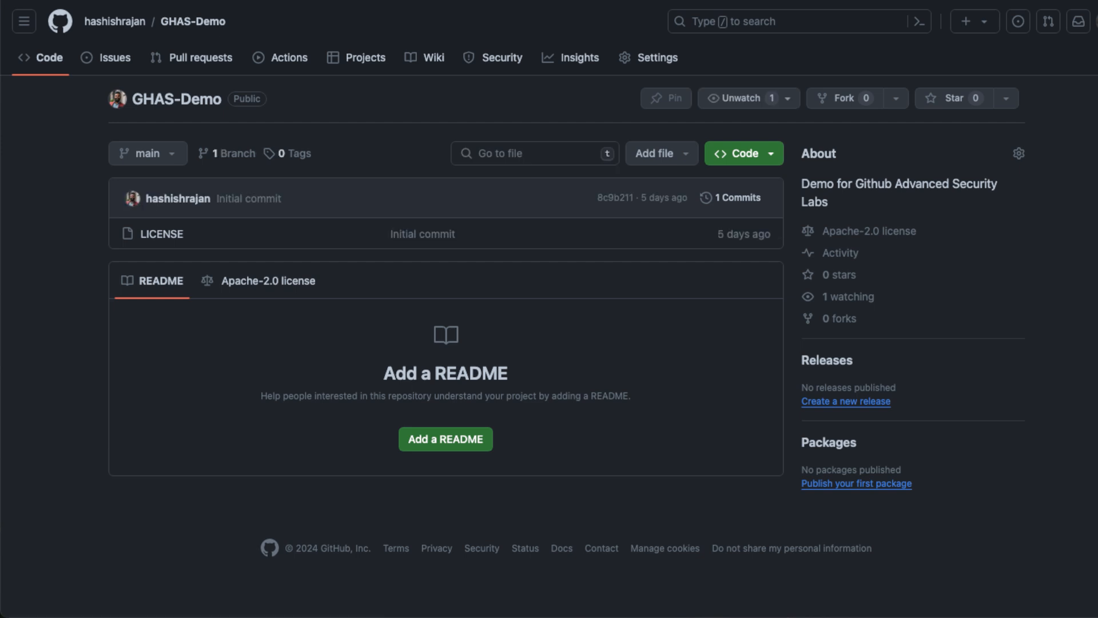
{"action": "scroll", "coordinate": [446, 309], "scroll_direction": "left", "scroll_amount": 5}
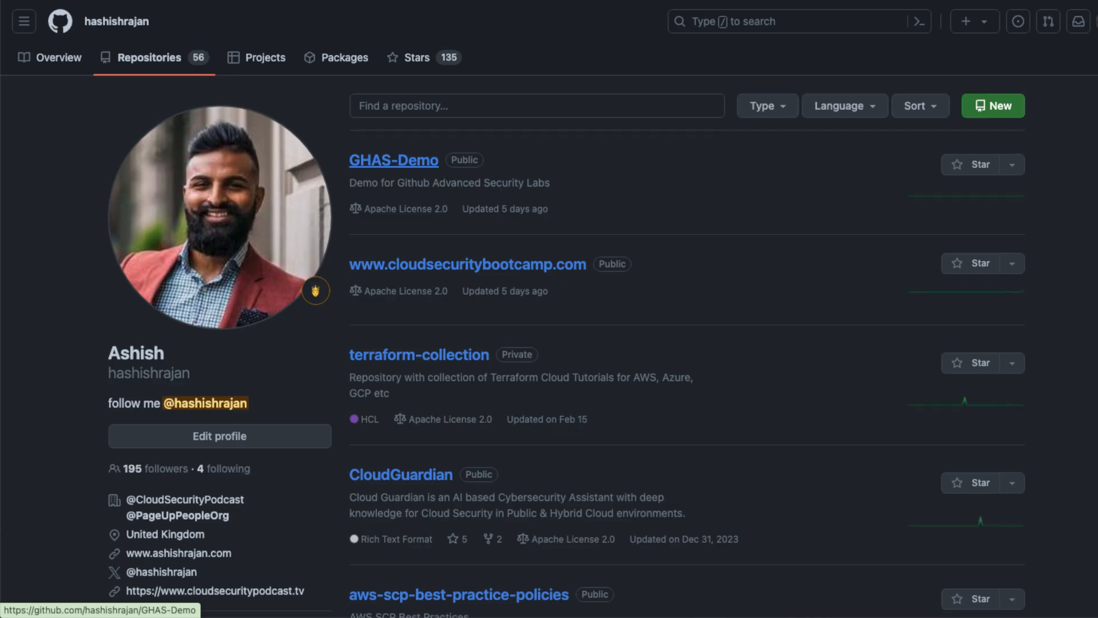
Step: Browse the repository list and open the private terraform-collection repository
{"action": "scroll", "coordinate": [566, 308], "scroll_direction": "down", "scroll_amount": 5}
{"action": "scroll", "coordinate": [566, 309], "scroll_direction": "up", "scroll_amount": 4}
{"action": "scroll", "coordinate": [566, 309], "scroll_direction": "down", "scroll_amount": 6}
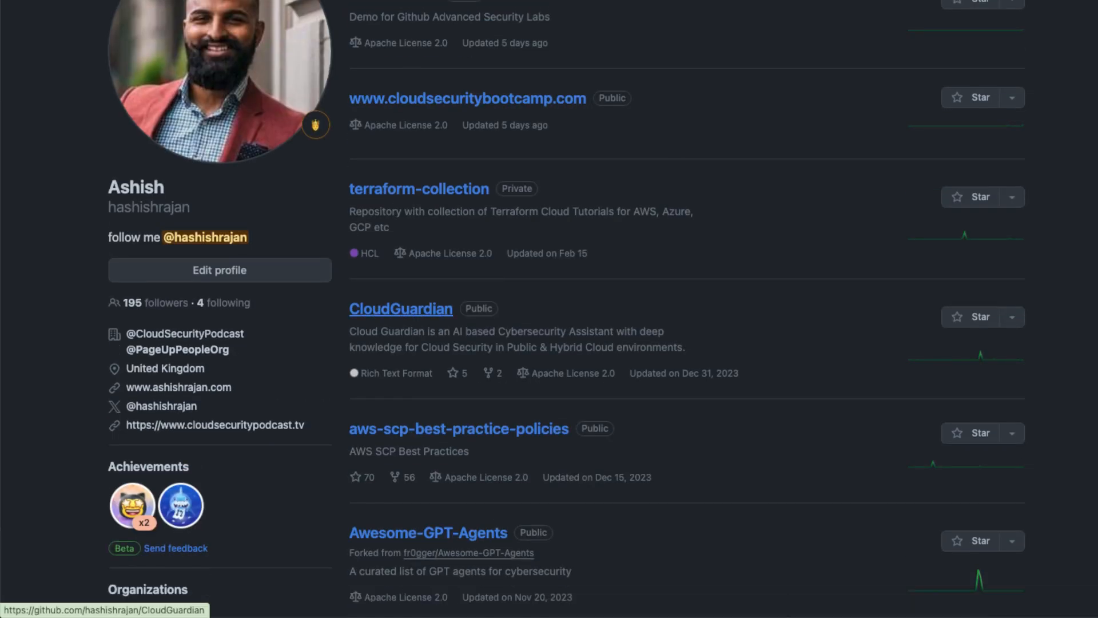
{"action": "scroll", "coordinate": [419, 276], "scroll_direction": "up", "scroll_amount": 6}
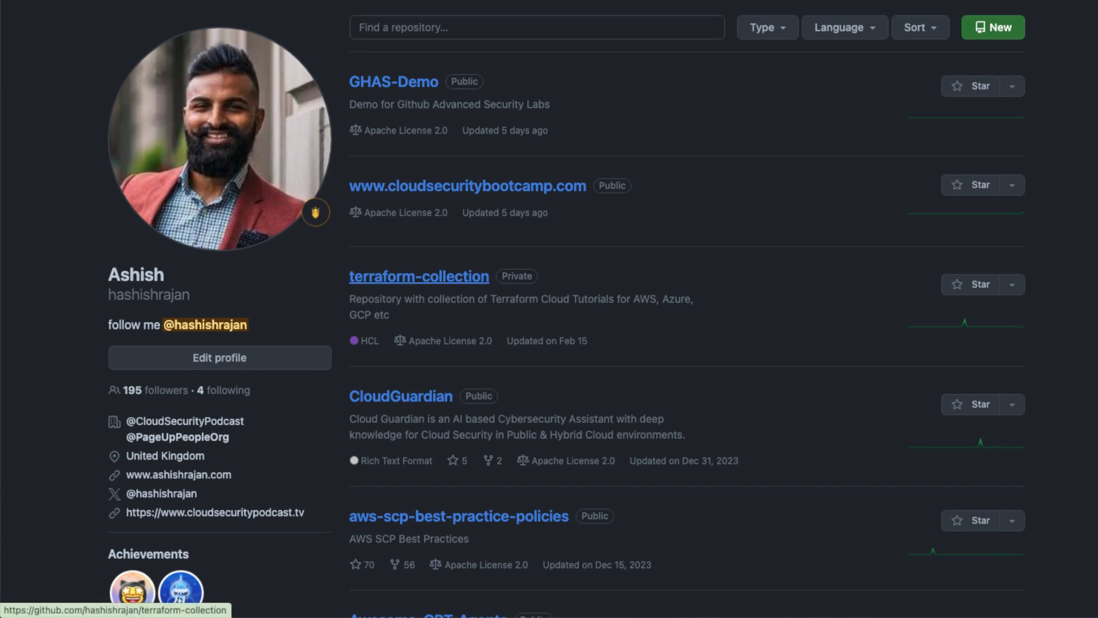
{"action": "left_click", "coordinate": [419, 276]}
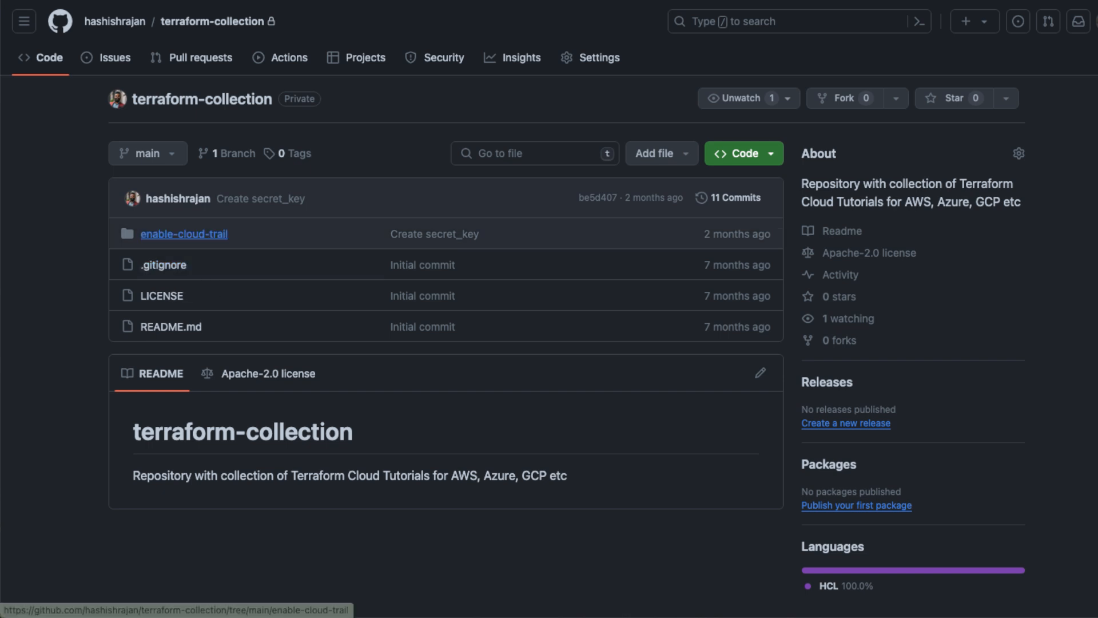
Step: View terraform-collection's general settings and security overview, returning to its code page
{"action": "left_click", "coordinate": [593, 58]}
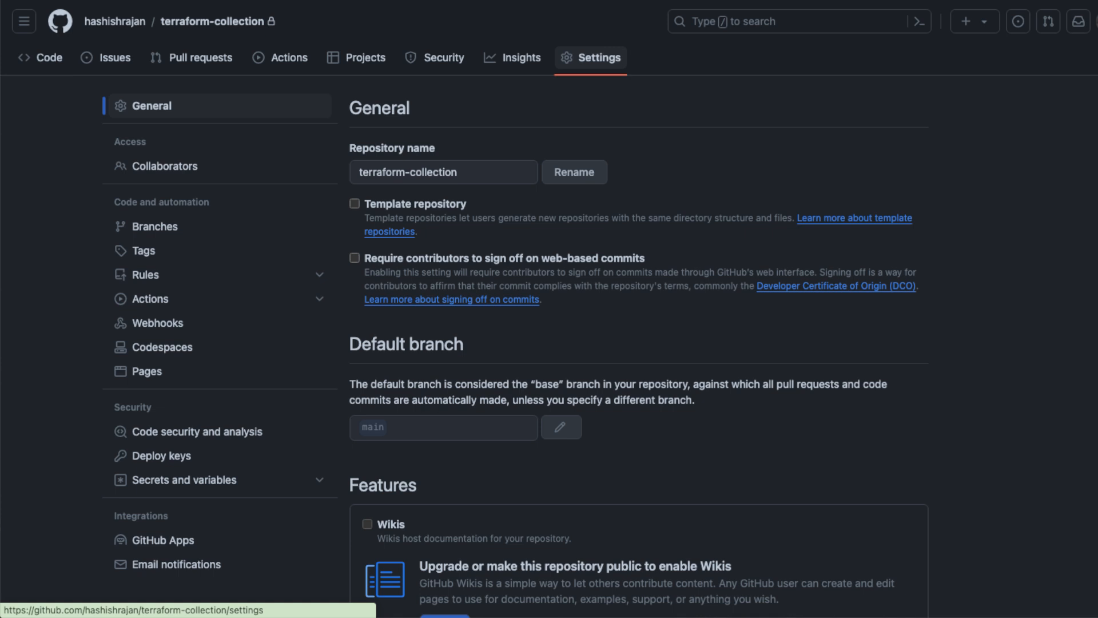
{"action": "left_click", "coordinate": [436, 57]}
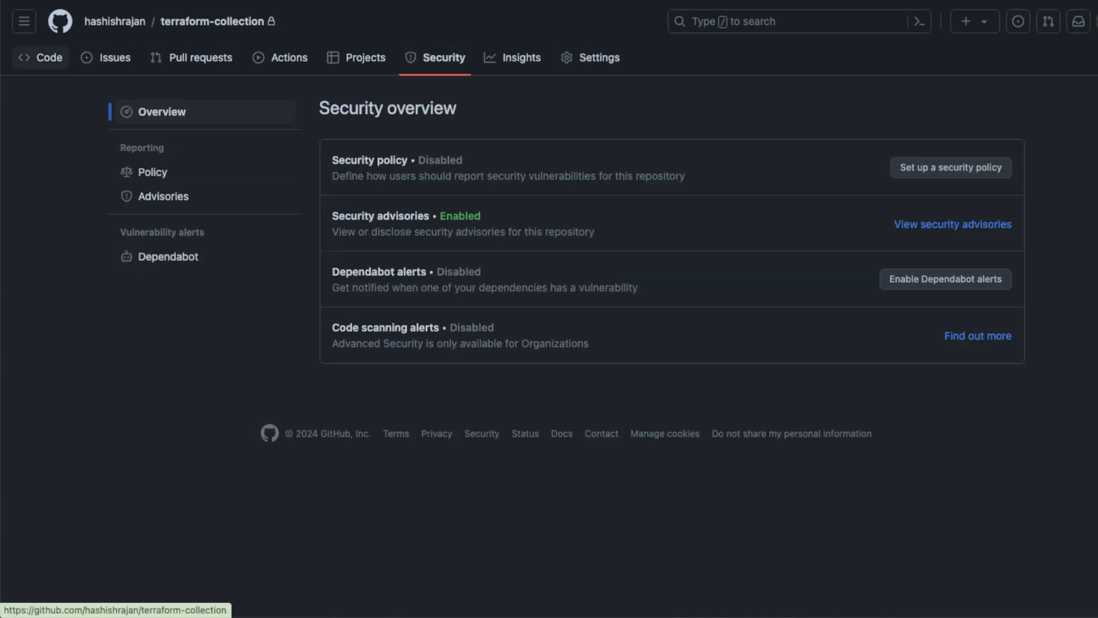
{"action": "left_click", "coordinate": [40, 57]}
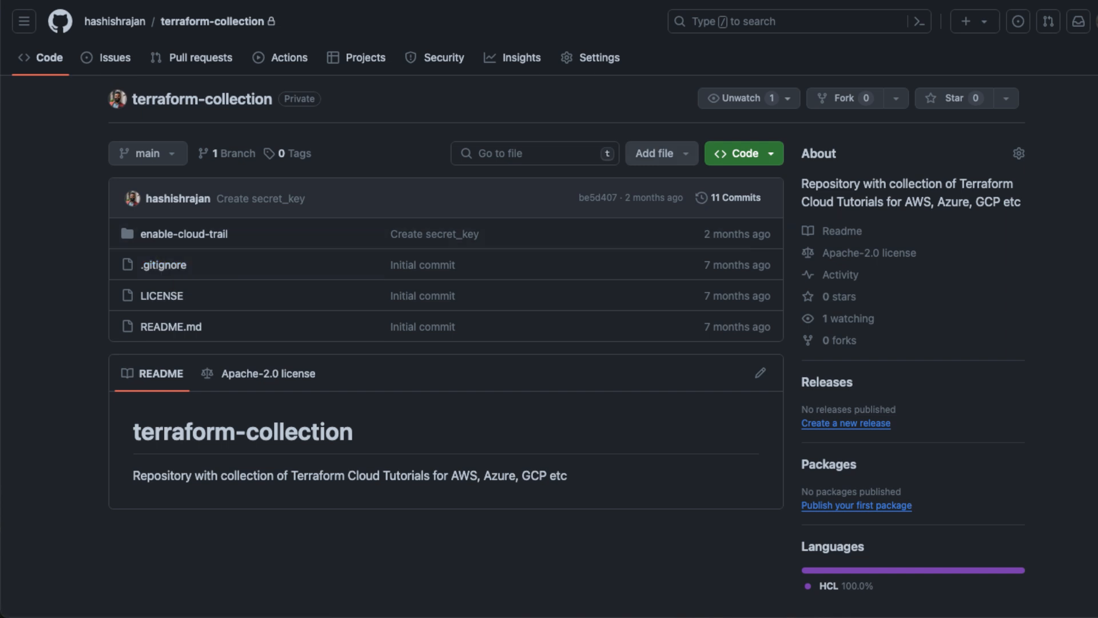
Step: Create a new file in terraform-collection named .github/secret_scanning.yml
{"action": "left_click", "coordinate": [658, 153]}
{"action": "left_click", "coordinate": [692, 186]}
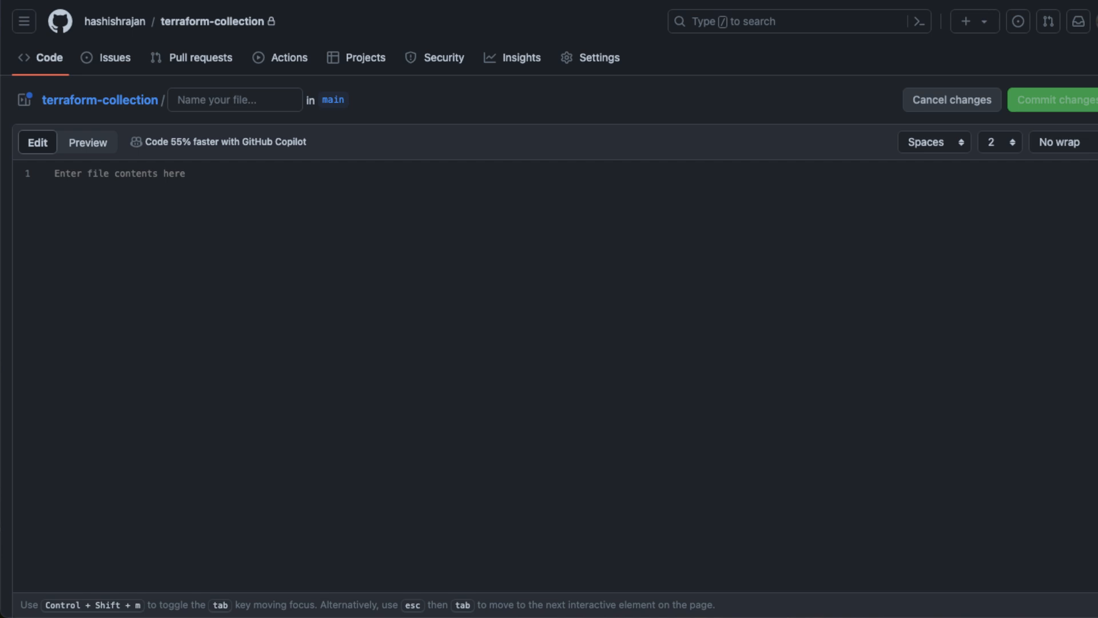
{"action": "left_click", "coordinate": [235, 100]}
{"action": "type", "text": ".github/secret_scanning.yml"}
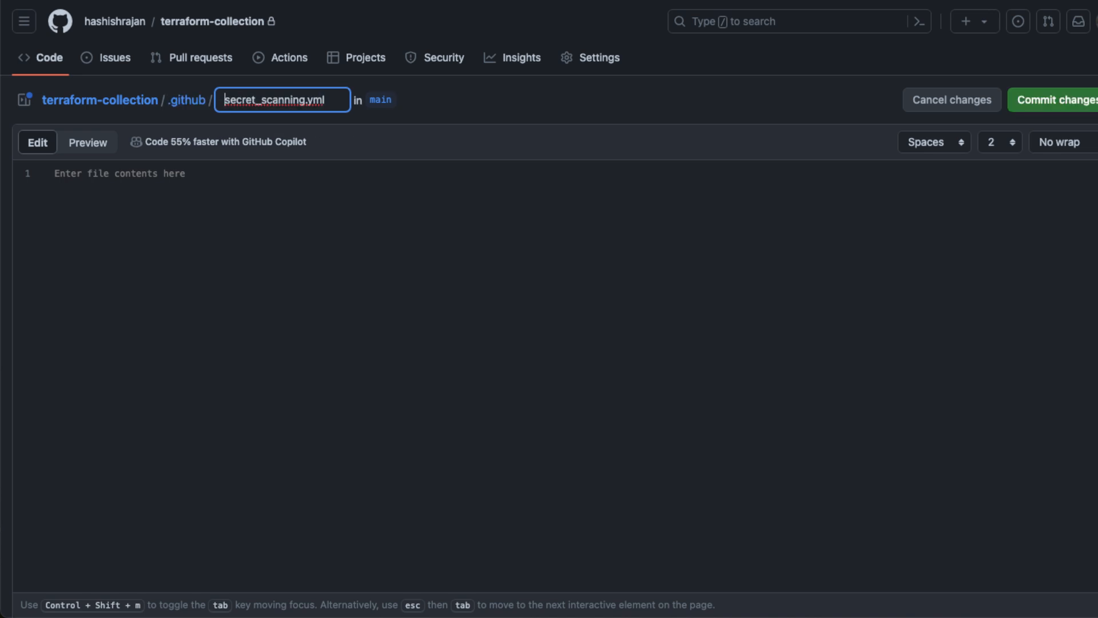
Step: Write a paths-ignore rule in the new file with the single entry "foo/bar/*.yml"
{"action": "left_click", "coordinate": [55, 173]}
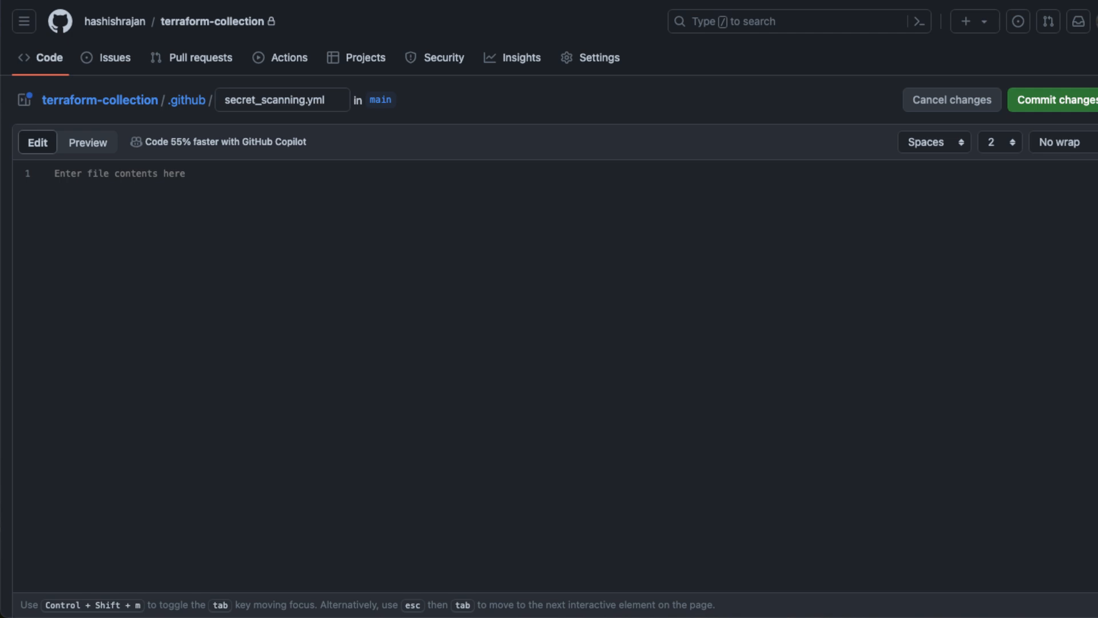
{"action": "type", "text": "paths-ignore:   - \"foo/bar/*.js\""}
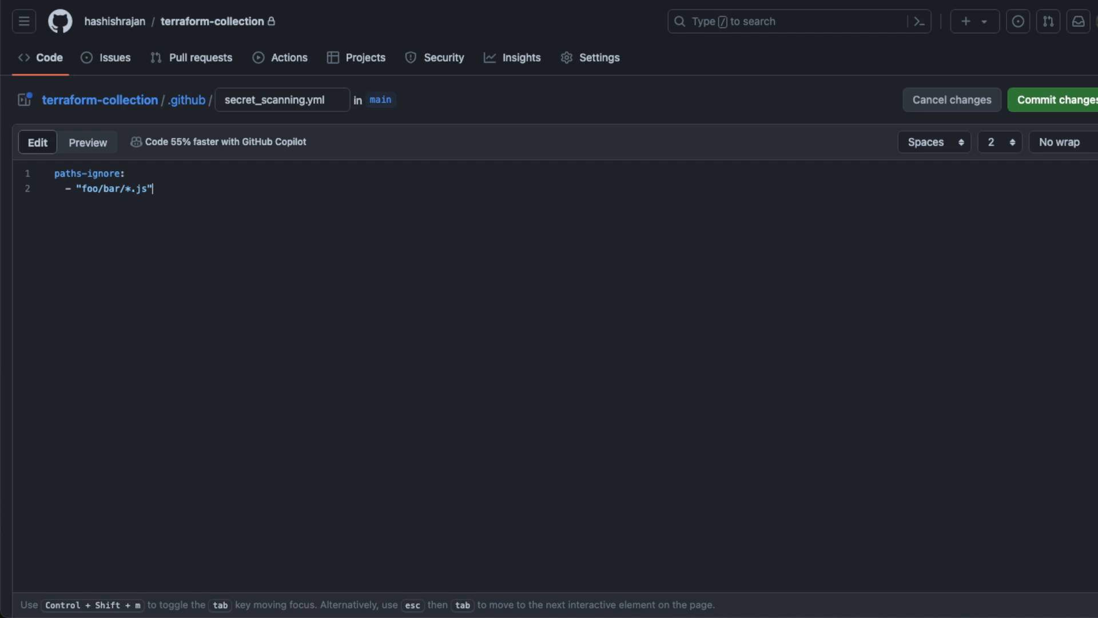
{"action": "left_click_drag", "start_coordinate": [136, 188], "coordinate": [147, 189]}
{"action": "type", "text": "ya"}
{"action": "key", "text": "BackSpace"}
{"action": "type", "text": "ml"}
{"action": "scroll", "coordinate": [549, 343], "scroll_direction": "down", "scroll_amount": 2}
{"action": "scroll", "coordinate": [549, 343], "scroll_direction": "up", "scroll_amount": 3}
Step: Commit the new file directly to the main branch with the message "Added Foo Bar for not Secret Scanning"
{"action": "left_click", "coordinate": [1052, 99]}
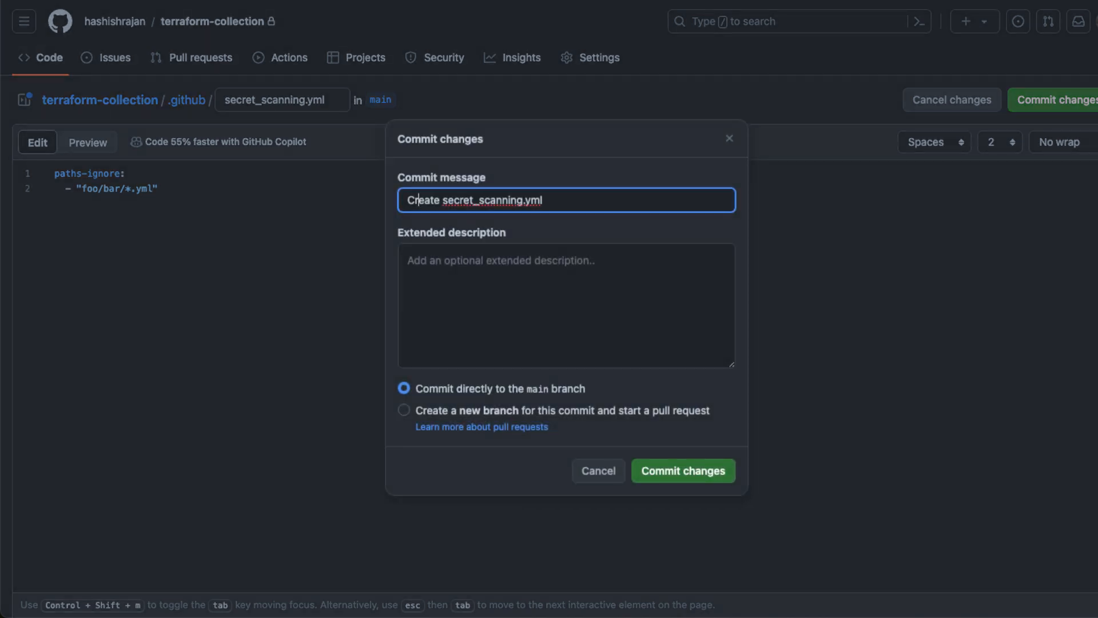
{"action": "key", "text": "ctrl+a"}
{"action": "type", "text": "A"}
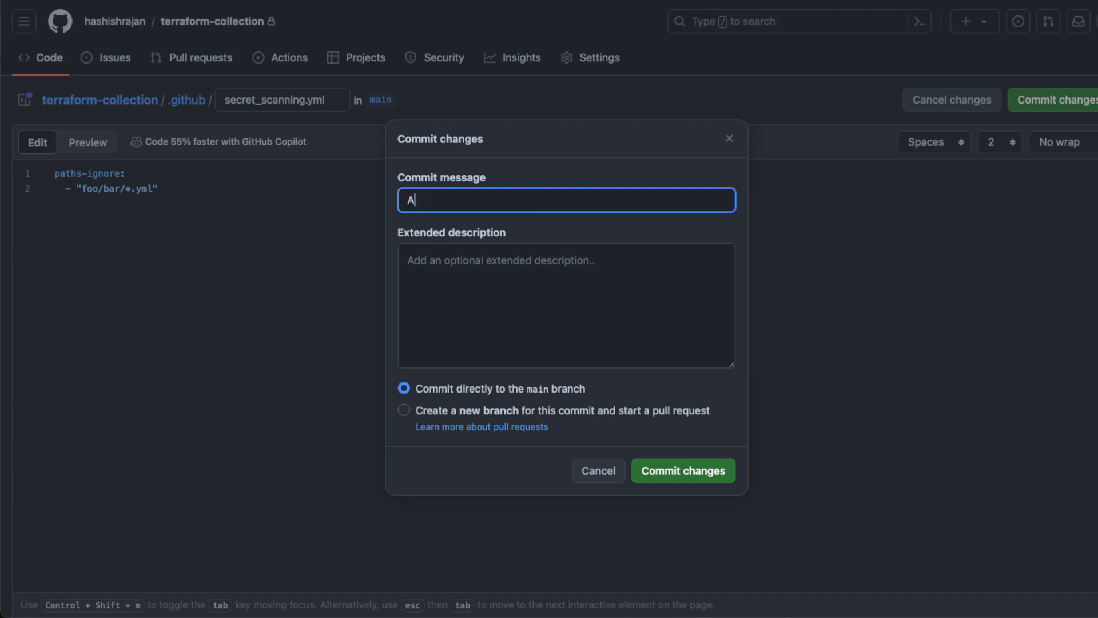
{"action": "type", "text": "dded Foo Bard"}
{"action": "key", "text": "BackSpace"}
{"action": "type", "text": "for not Secret Scna"}
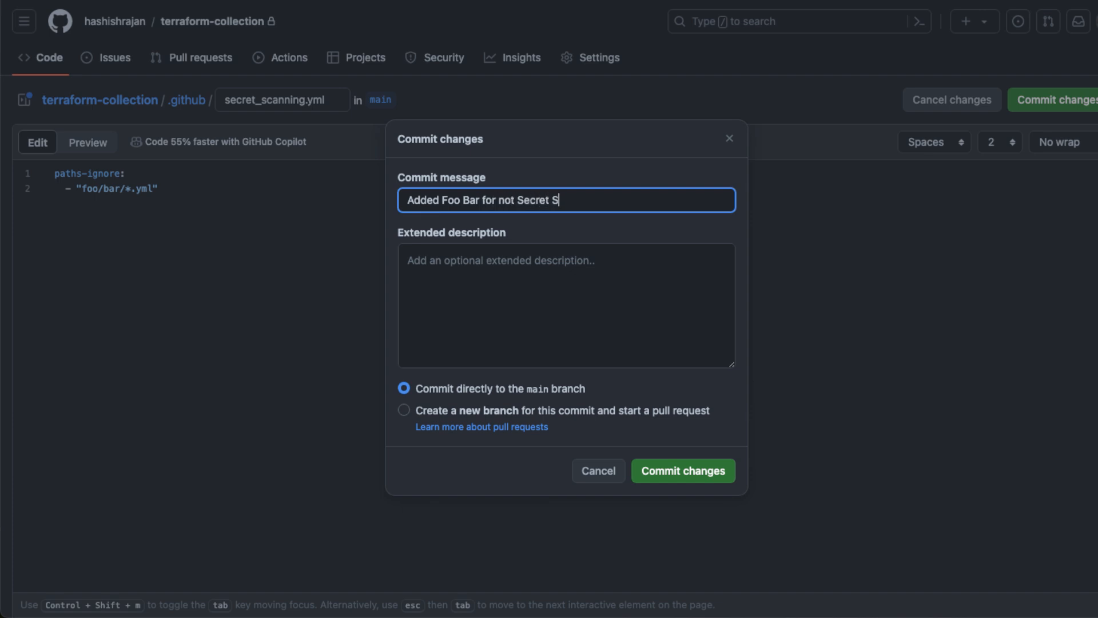
{"action": "key", "text": "BackSpace"}
{"action": "key", "text": "BackSpace"}
{"action": "type", "text": "anning"}
{"action": "key", "text": "BackSpace"}
{"action": "key", "text": "BackSpace"}
{"action": "key", "text": "BackSpace"}
{"action": "type", "text": "ning"}
{"action": "key", "text": "Return"}
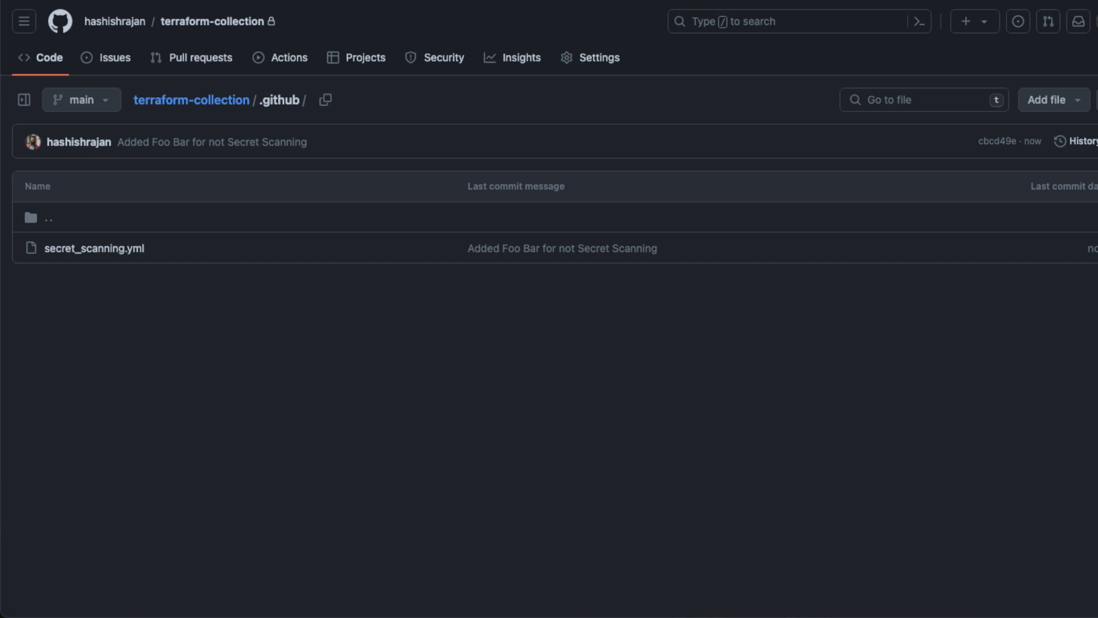
Step: View the .github folder from the repository root, and check terraform-collection's security overview
{"action": "left_click", "coordinate": [192, 100]}
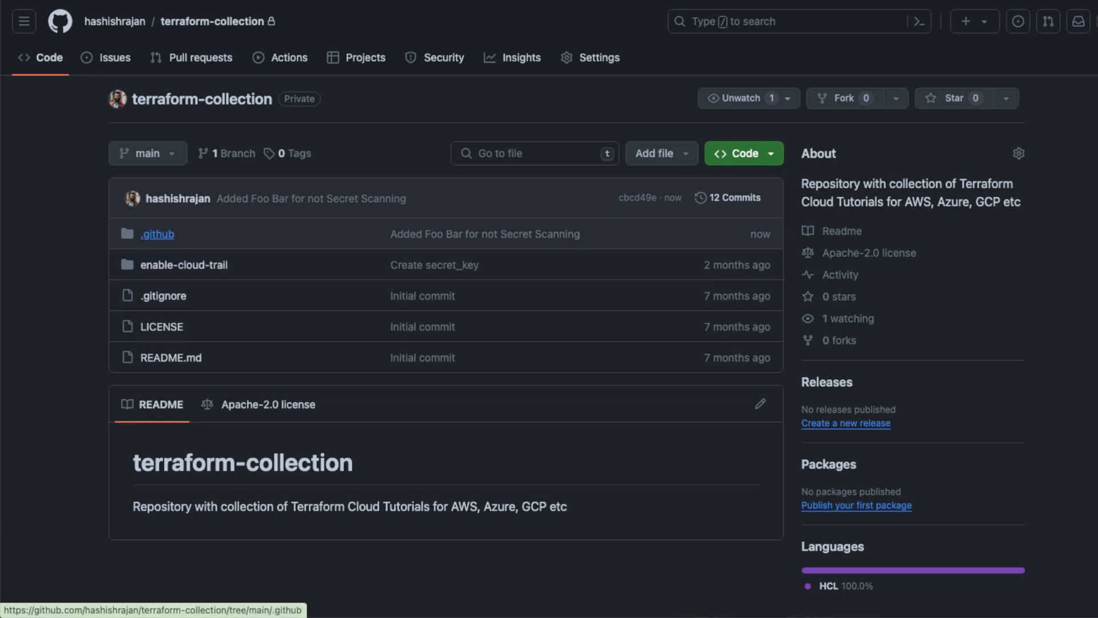
{"action": "left_click", "coordinate": [157, 234]}
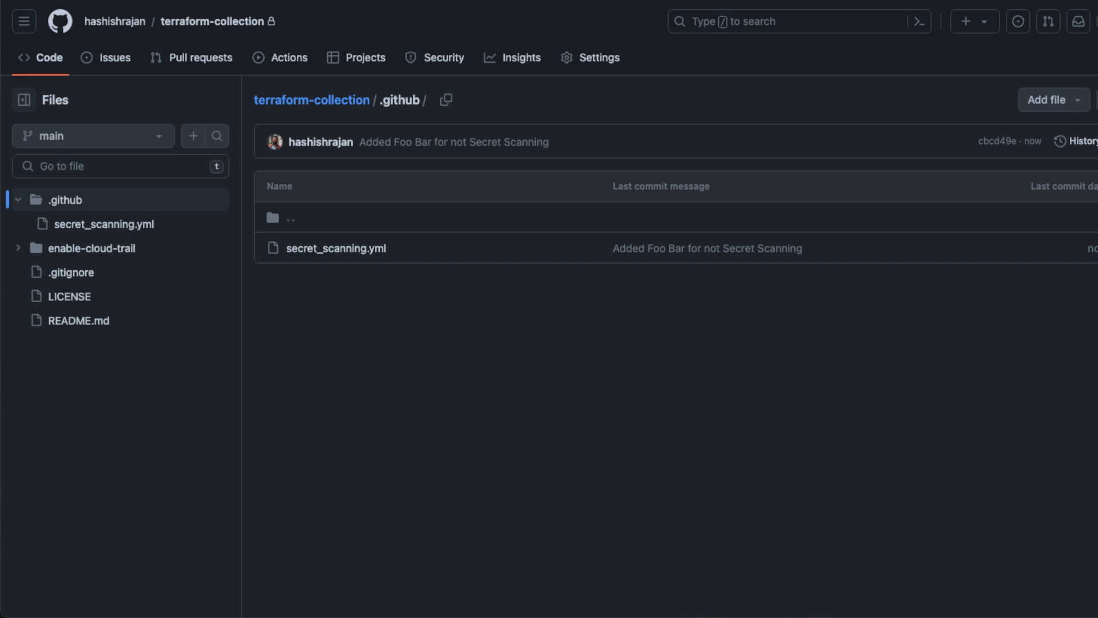
{"action": "left_click", "coordinate": [437, 57]}
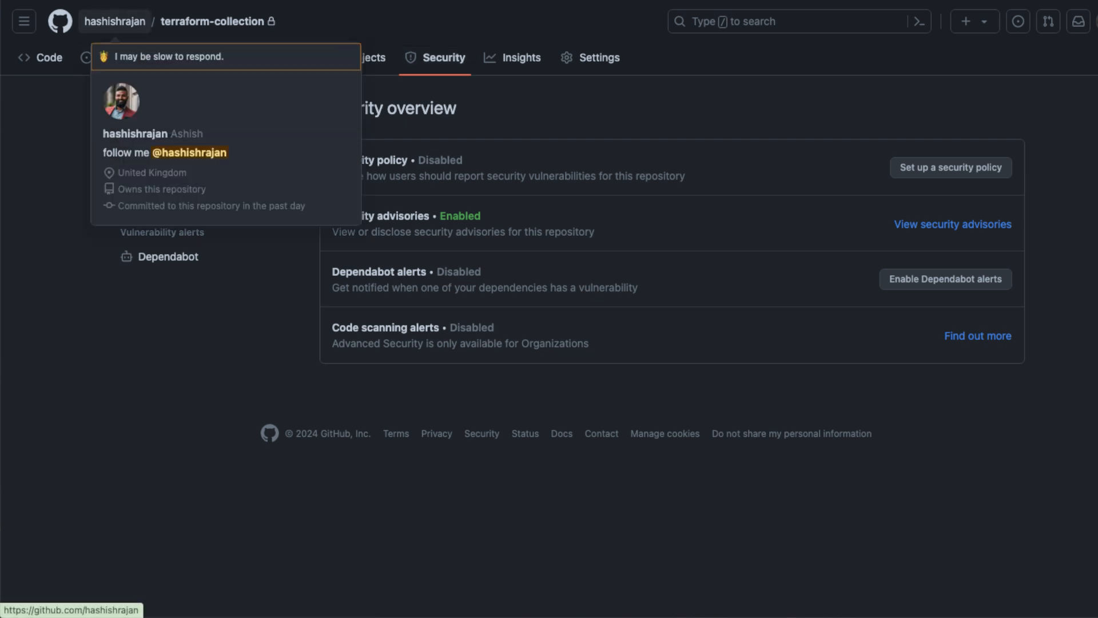
Step: Open the public cloud-security-vulnerabilities repository from the owner's profile and view its secret scanning alerts
{"action": "left_click", "coordinate": [114, 21]}
{"action": "left_click", "coordinate": [454, 226]}
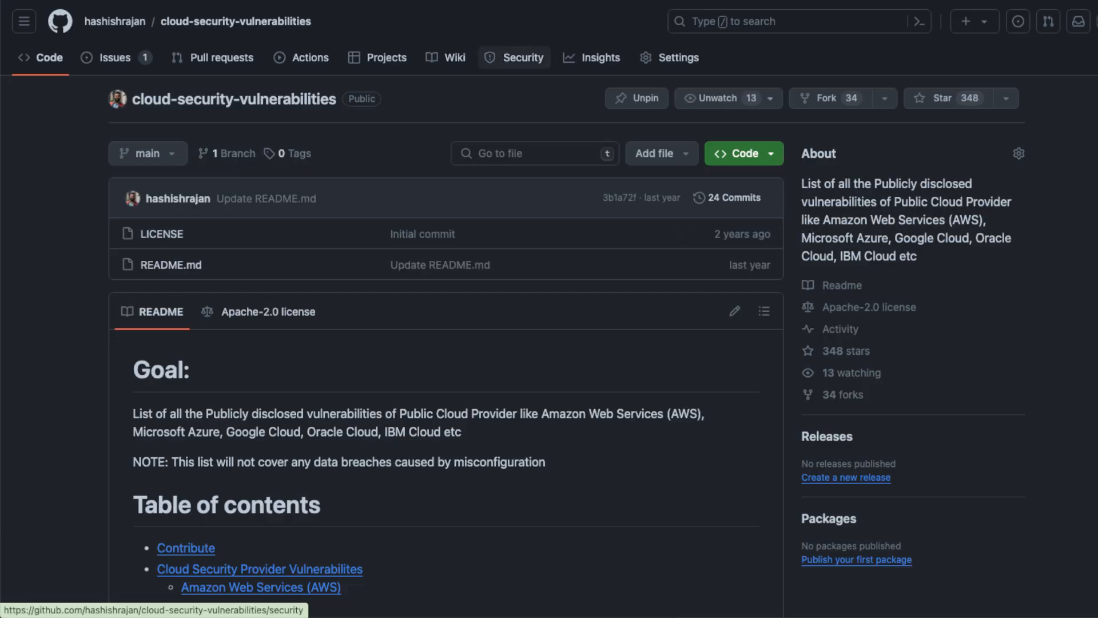
{"action": "left_click", "coordinate": [515, 57]}
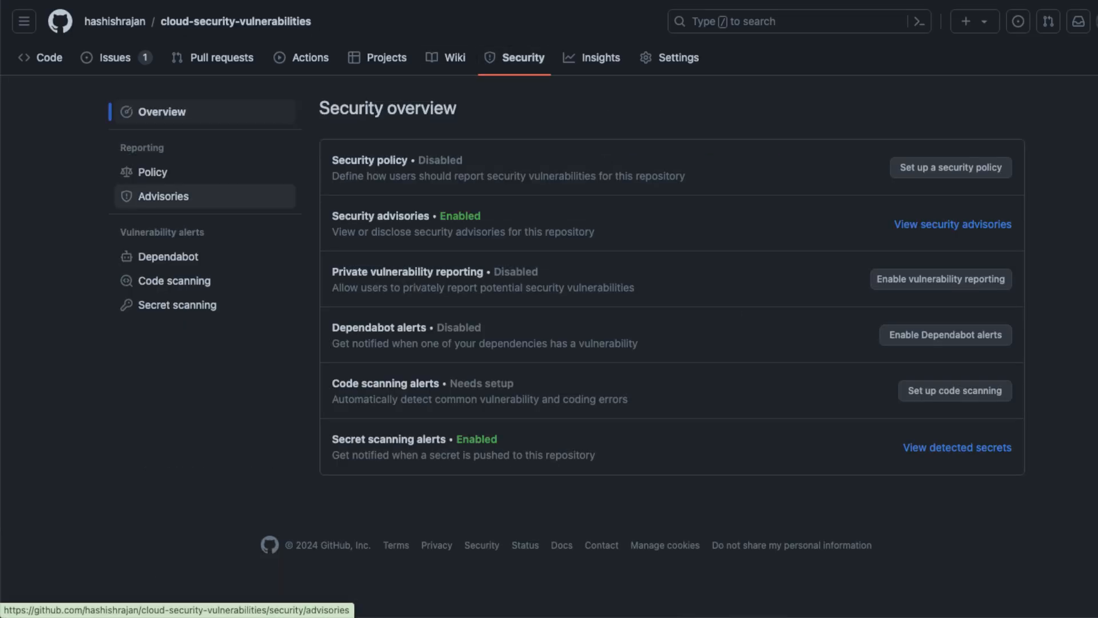
{"action": "left_click", "coordinate": [178, 304]}
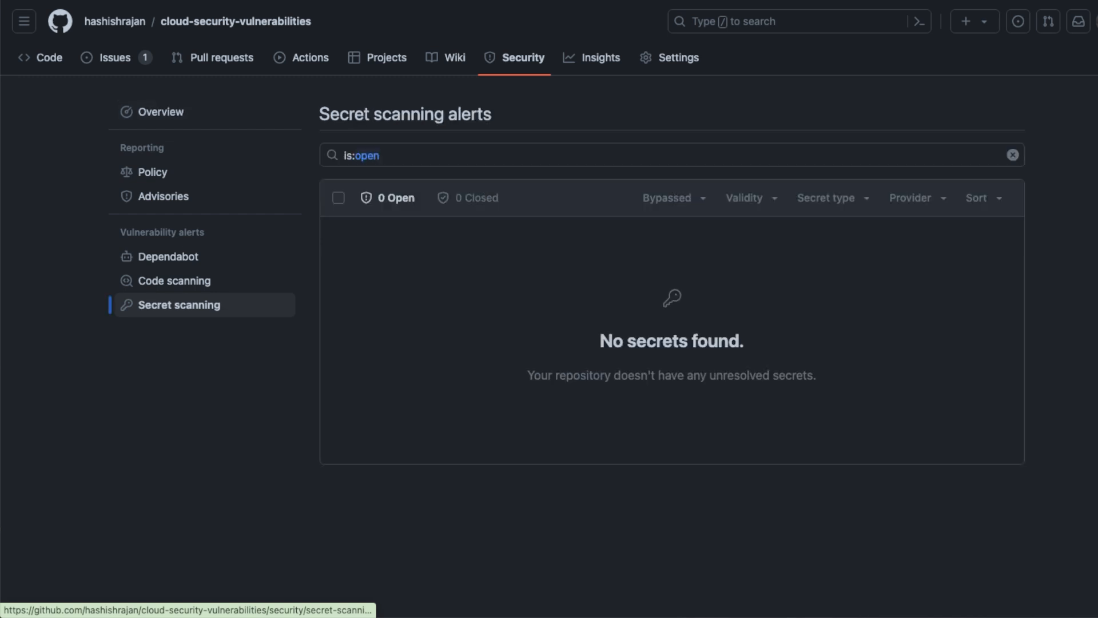